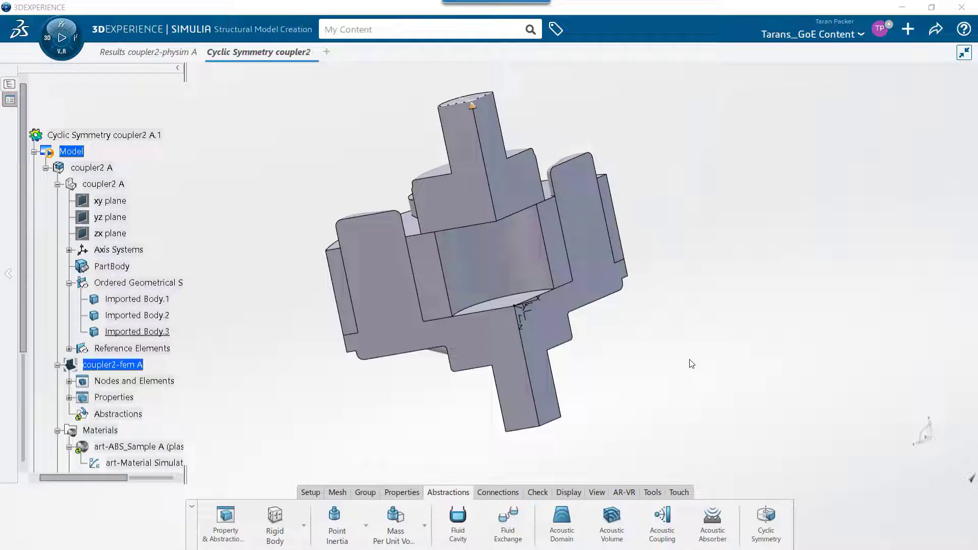
Inspect the materials of Imported Bodies 1–3, including the rubber part, from several angles
middle_drag(691, 364, 713, 438)
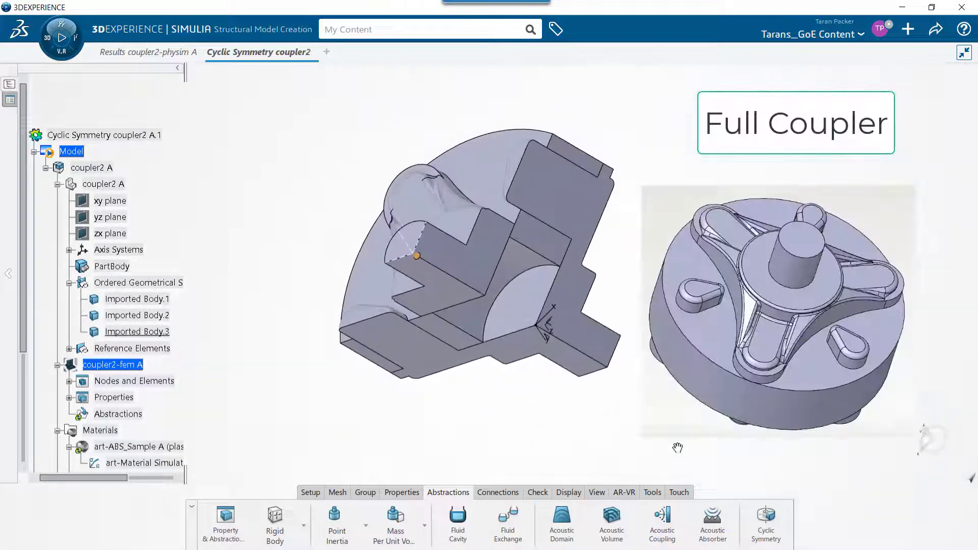
click(142, 301)
ctrl+click(153, 317)
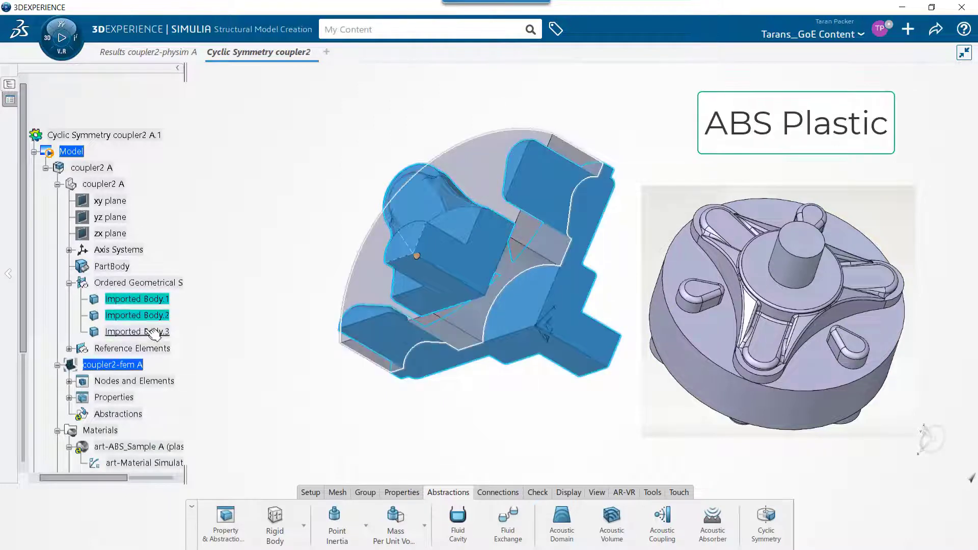
click(154, 333)
click(307, 351)
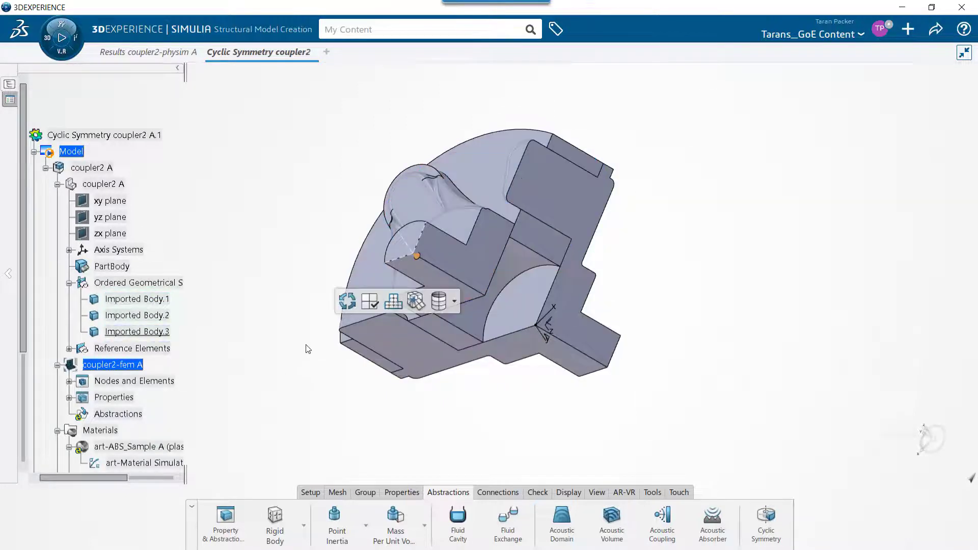
middle_drag(451, 306, 636, 348)
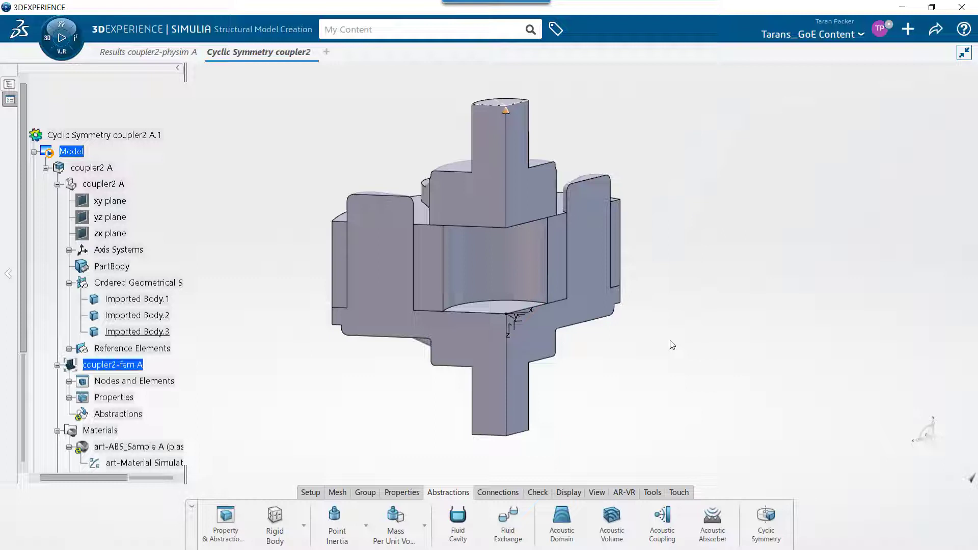
Show the analysis checklist and start defining a new cyclic symmetry condition
click(9, 99)
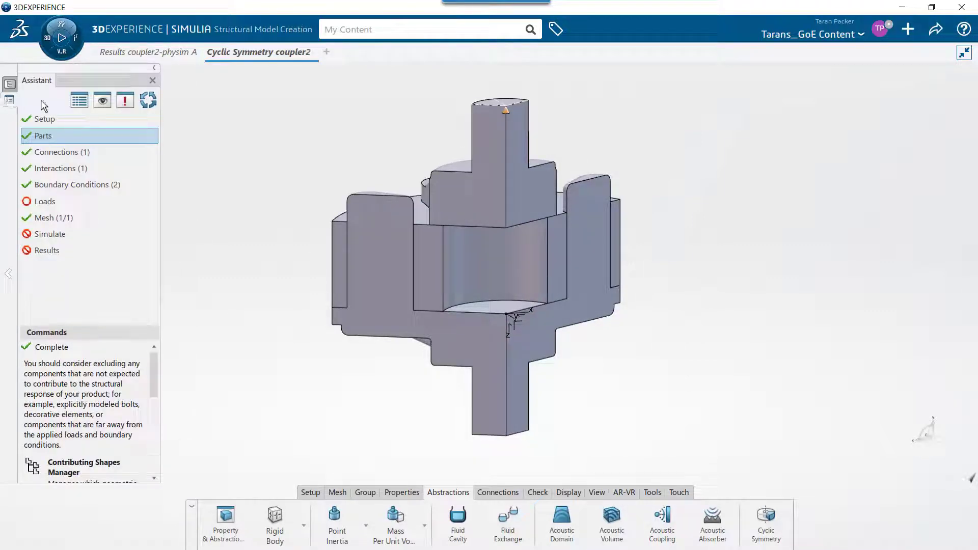
middle_drag(246, 162, 301, 261)
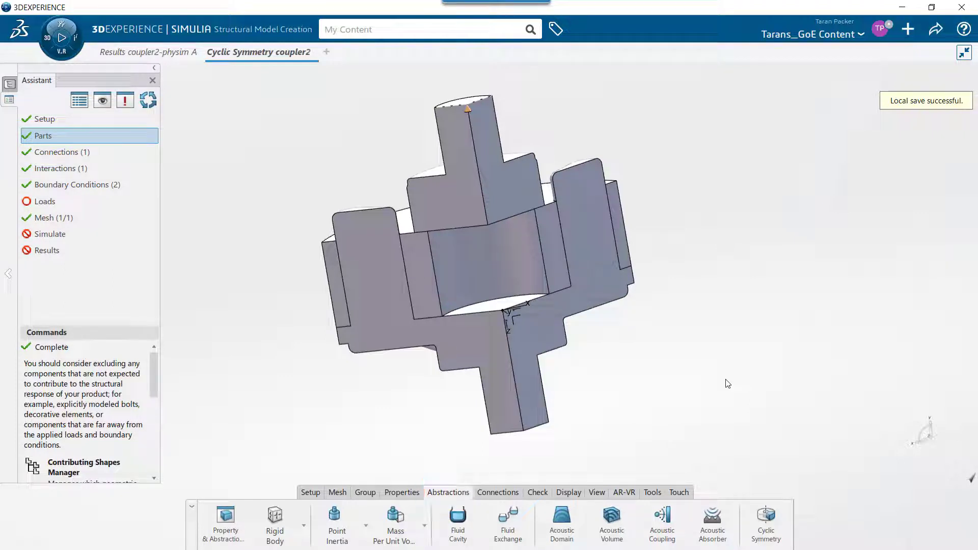
click(765, 527)
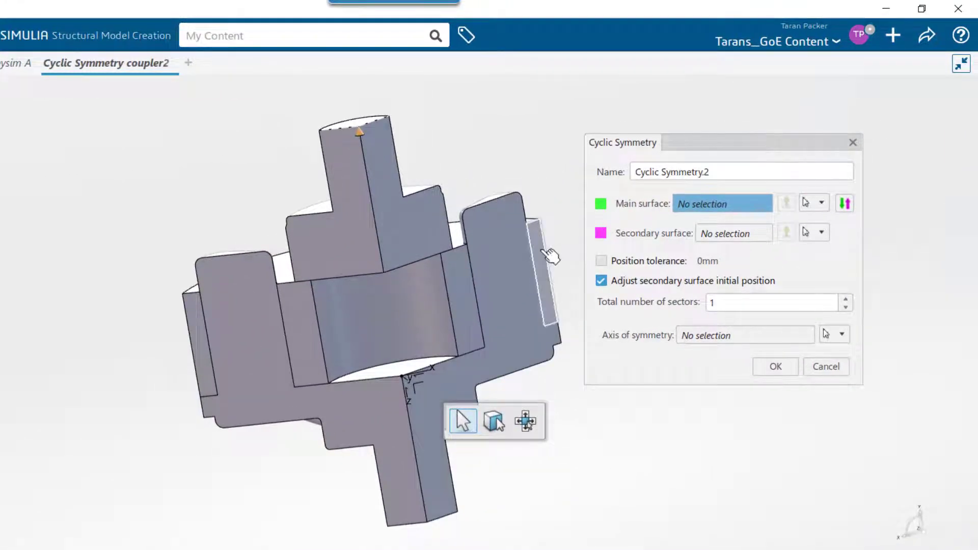
Pick the right flange faces as the main surface and the left faces as the secondary surface
click(542, 262)
click(468, 283)
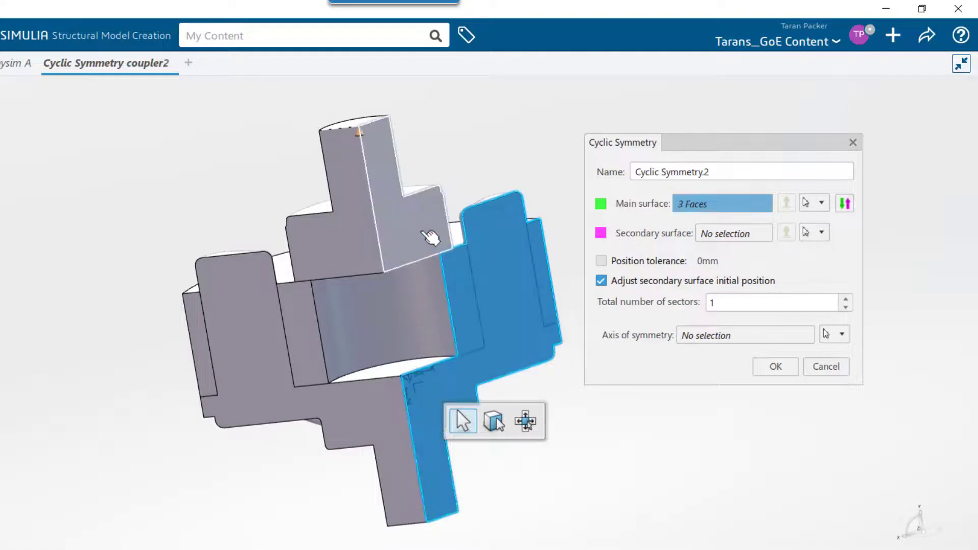
click(431, 236)
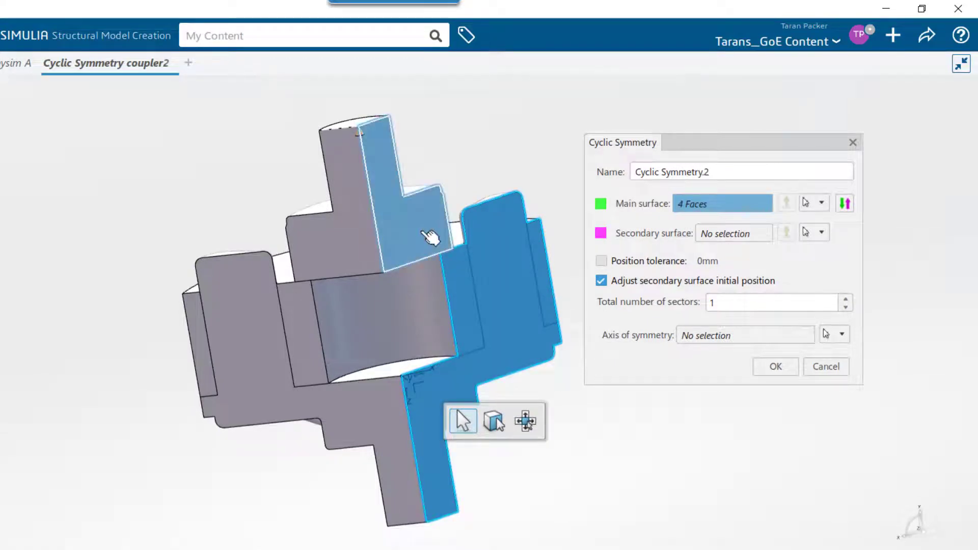
click(719, 233)
click(358, 271)
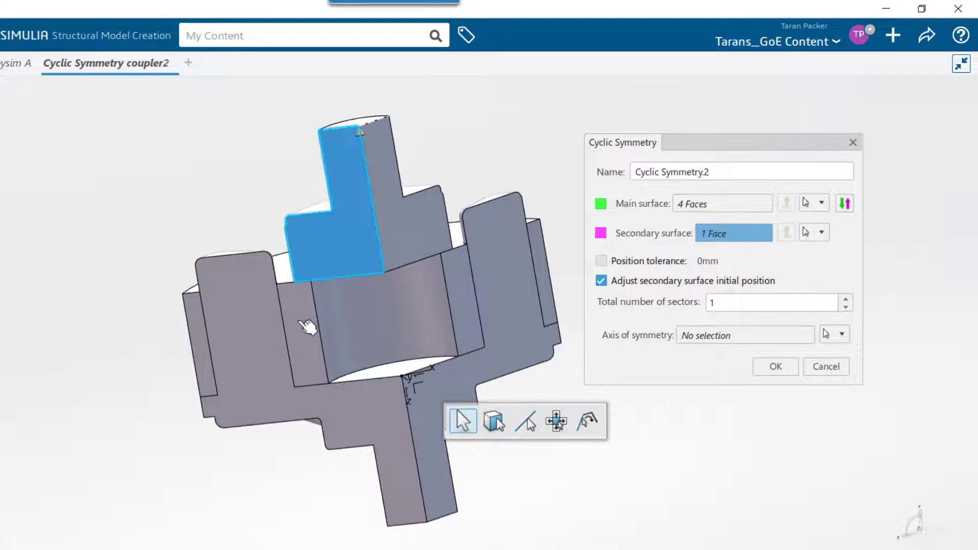
click(306, 295)
click(251, 284)
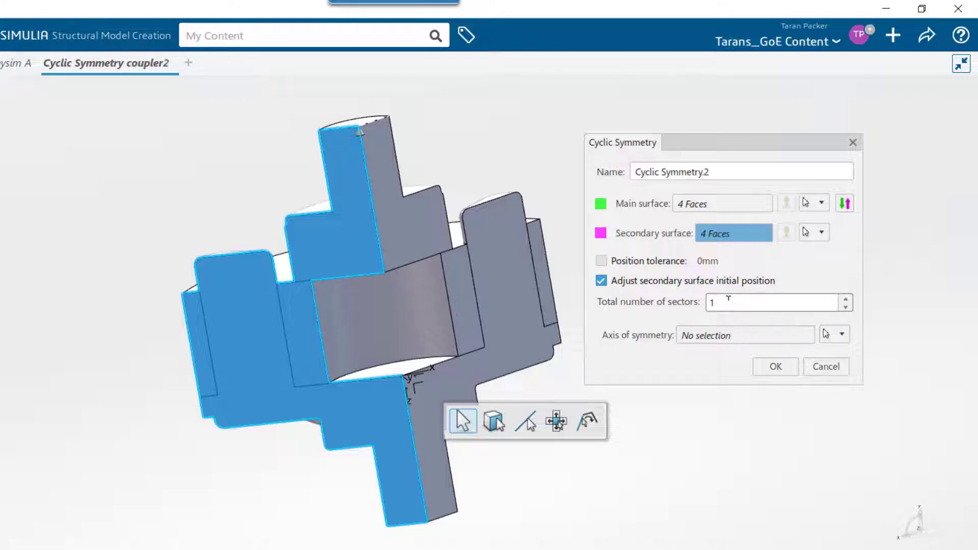
Set 3 sectors, use the vertical shaft edge as symmetry axis, and confirm
double_click(721, 298)
text(3)
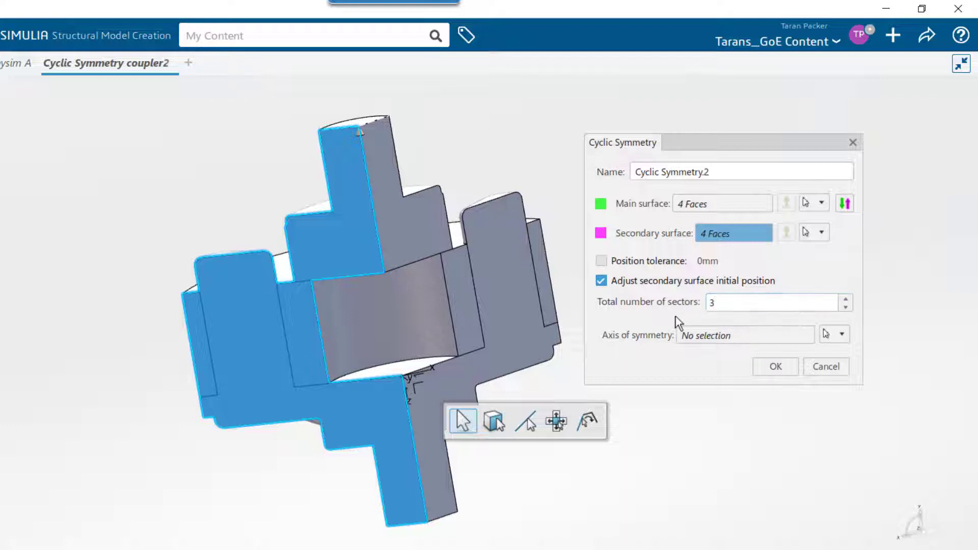
click(729, 335)
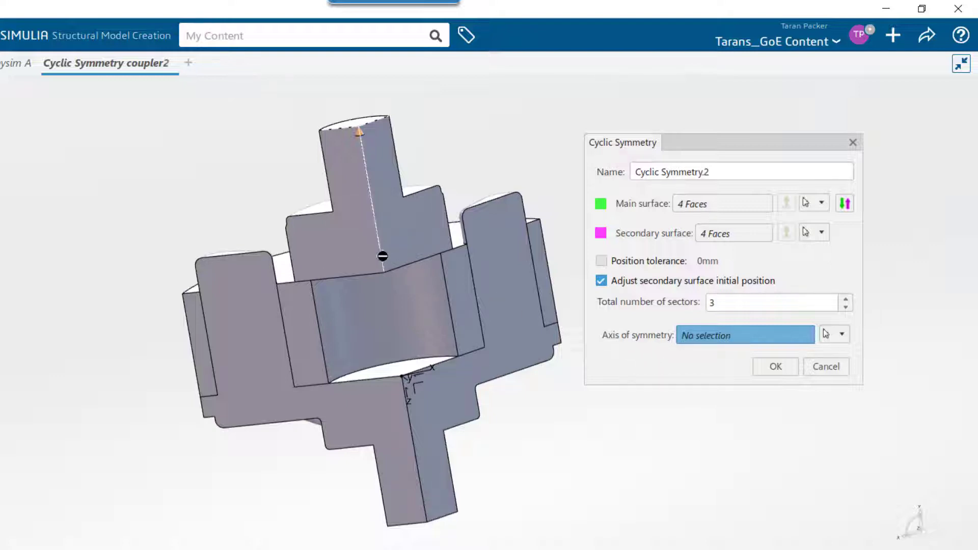
click(383, 257)
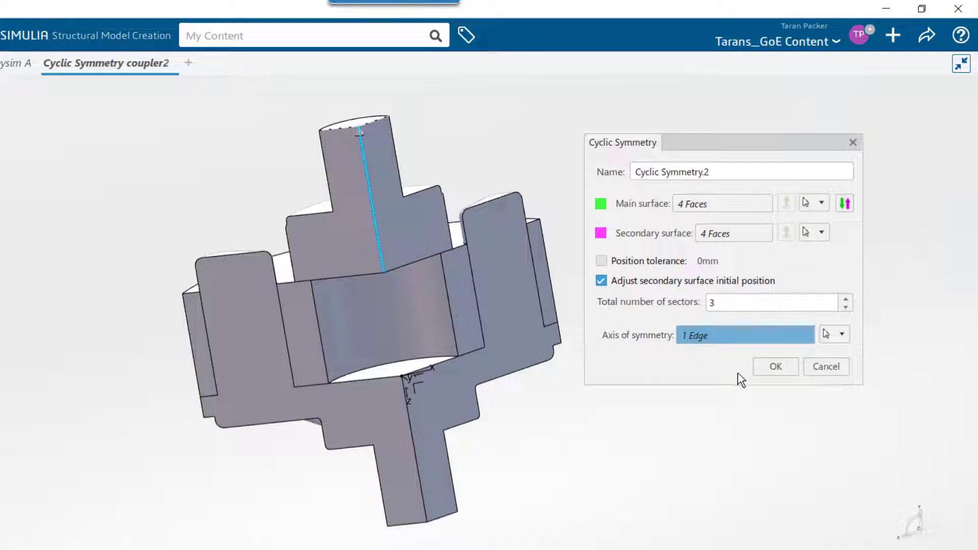
click(762, 366)
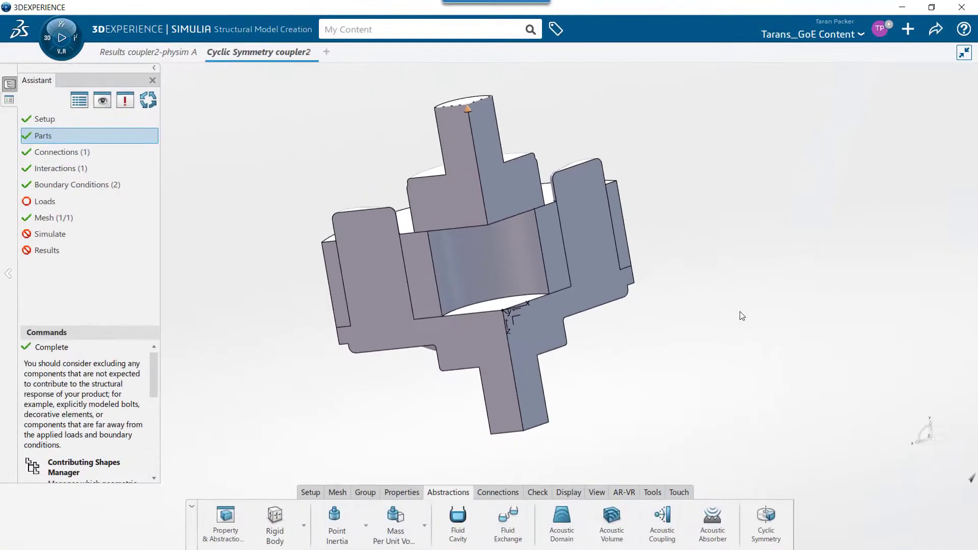
Start a new torque load from the force and torque load types
click(9, 99)
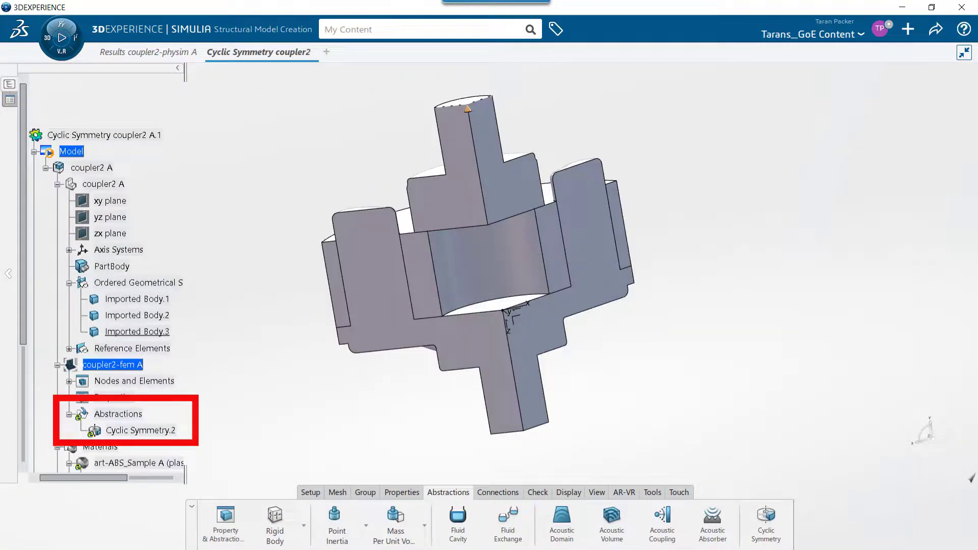
scroll(94, 346, down, 1)
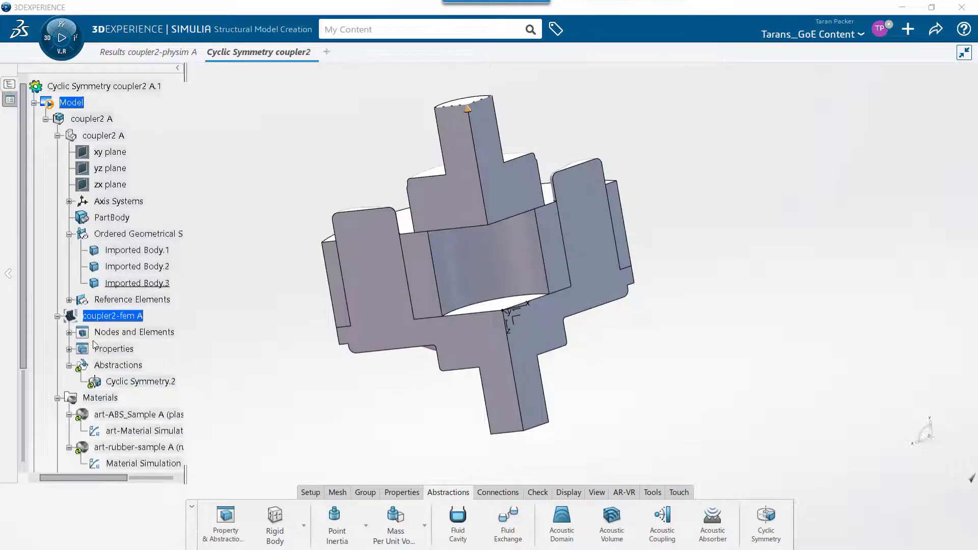
click(497, 525)
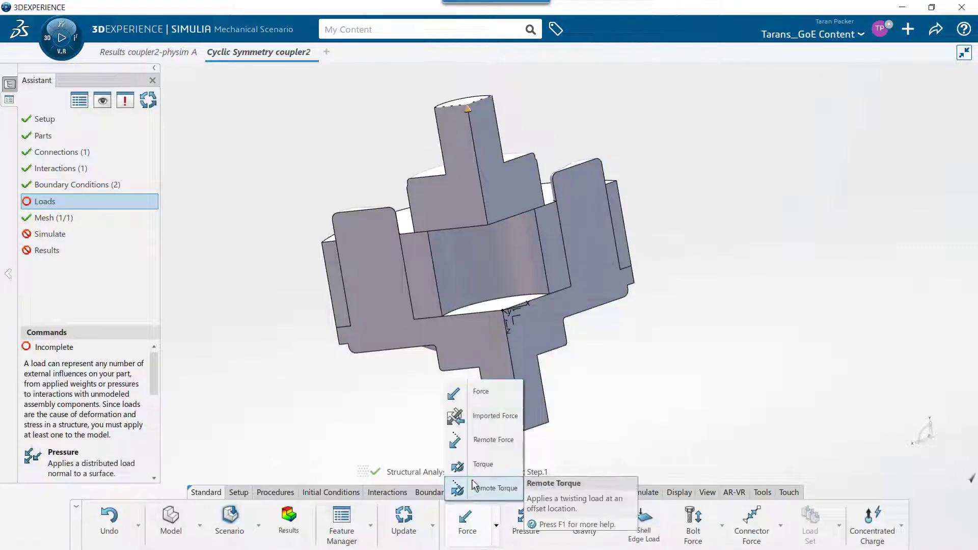
click(474, 464)
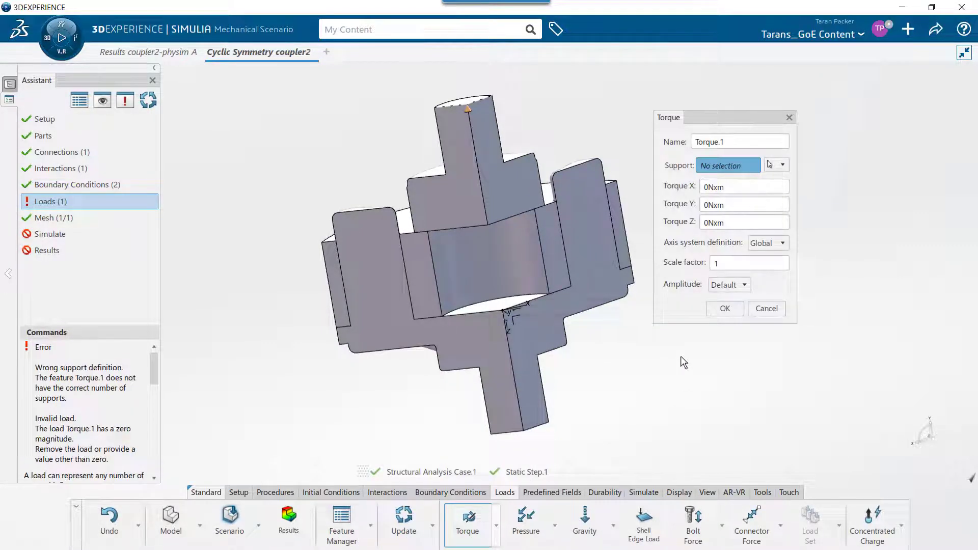
Apply Torque.1 to Coupling.1 with a Y component of 0.2 Nxm
middle_drag(683, 363, 694, 407)
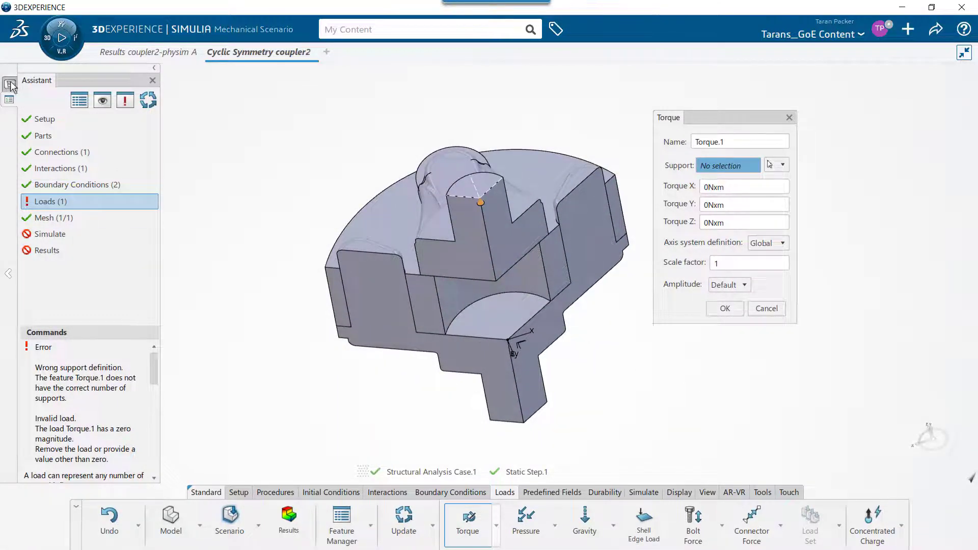
click(9, 99)
scroll(98, 275, down, 3)
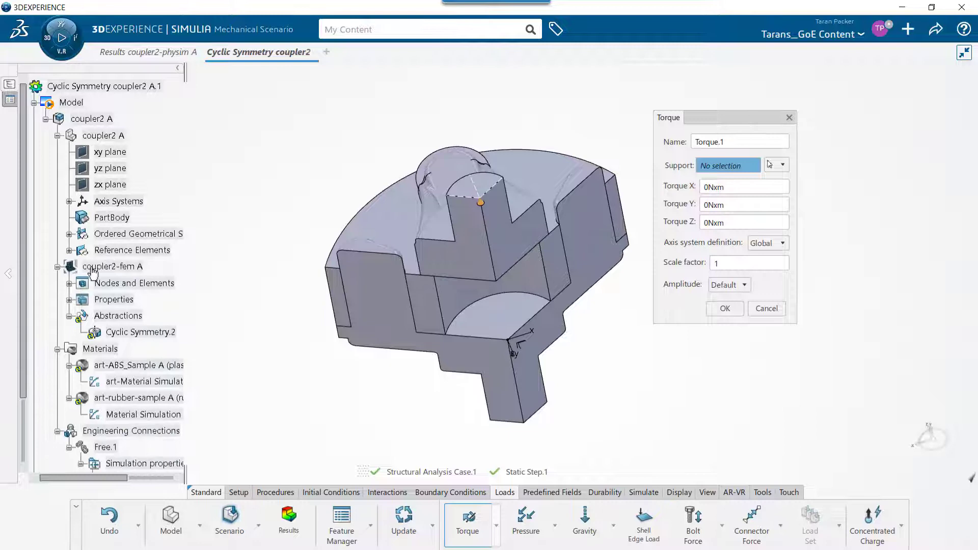
scroll(107, 300, down, 1)
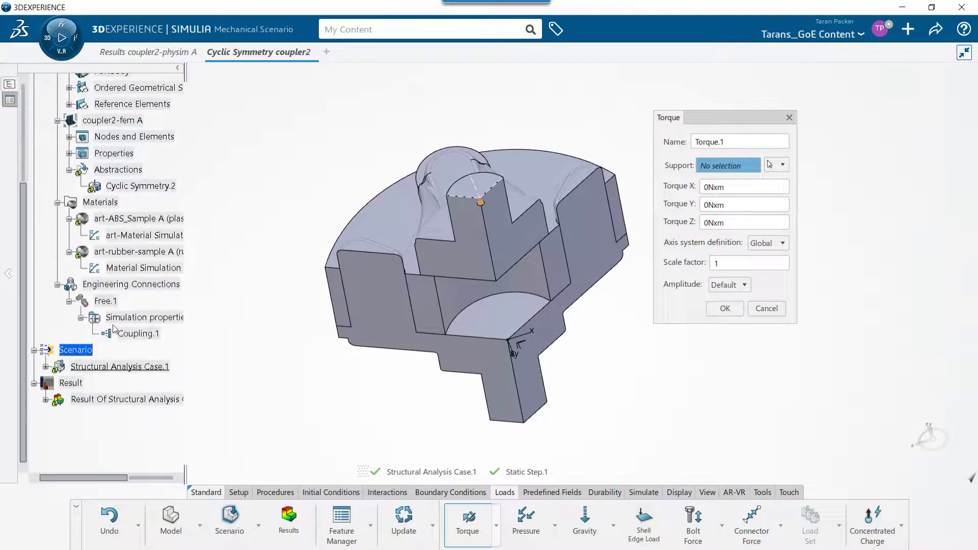
click(138, 334)
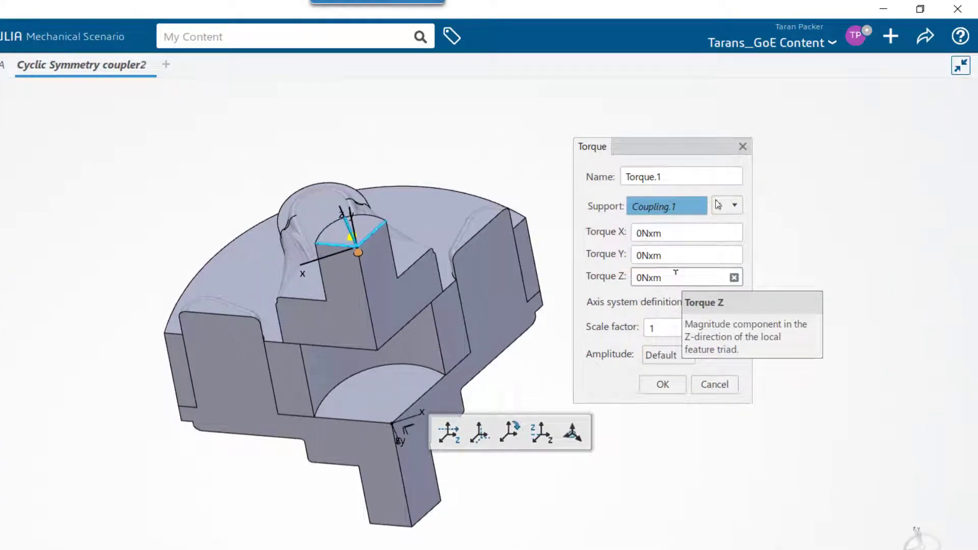
click(677, 255)
key(BackSpace)
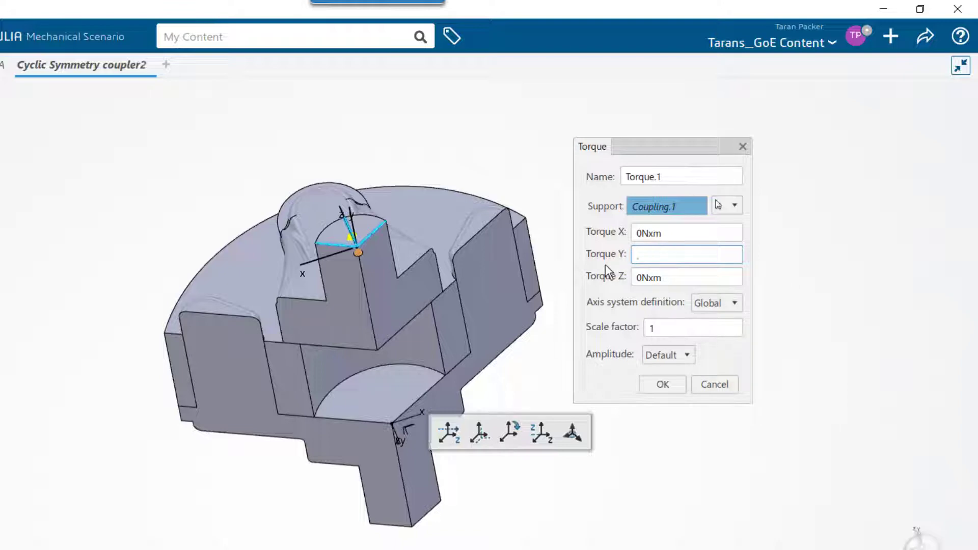
text(.2)
click(666, 383)
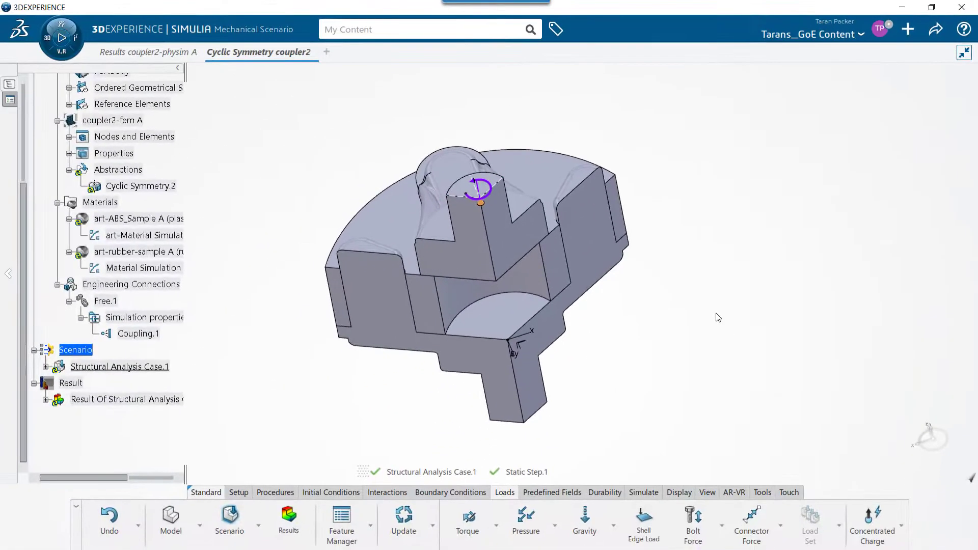
middle_drag(687, 344, 708, 297)
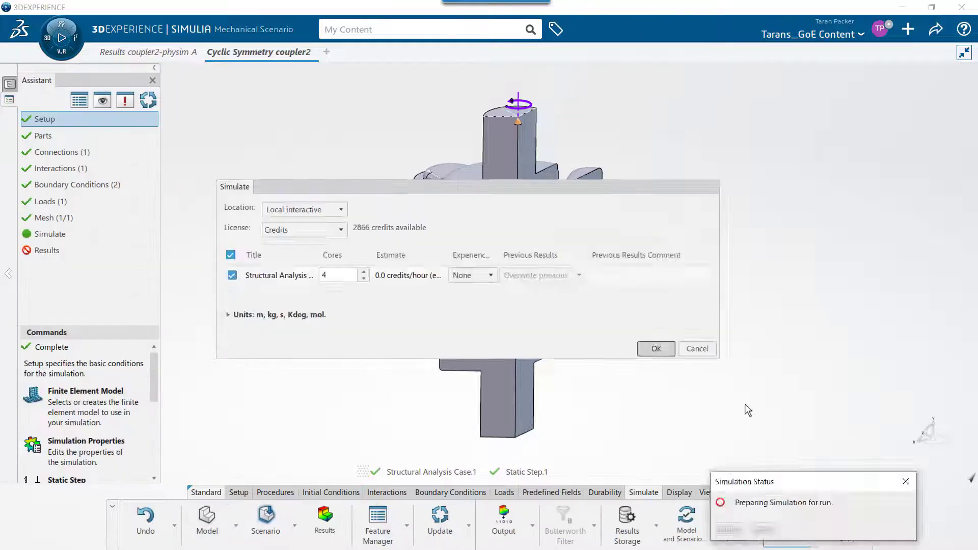
Run the simulation to get the coupler's Von Mises stress result
click(651, 347)
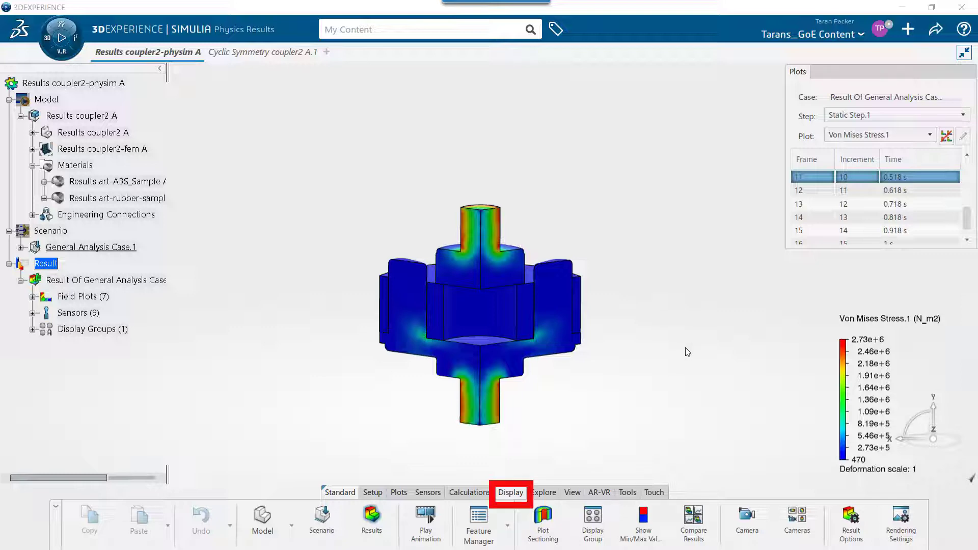
Enable model symmetry in Result Options as a circular pattern of 3 about Y
click(848, 530)
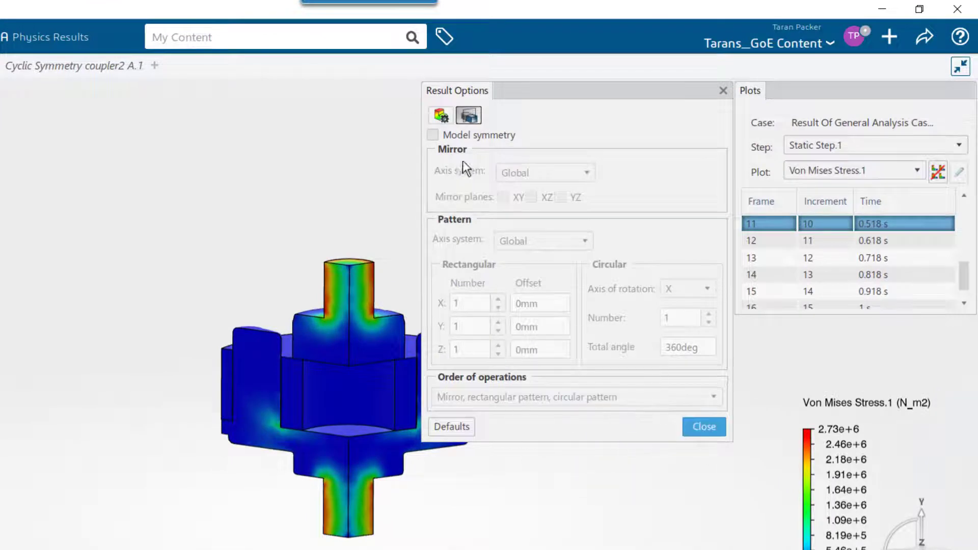
click(433, 134)
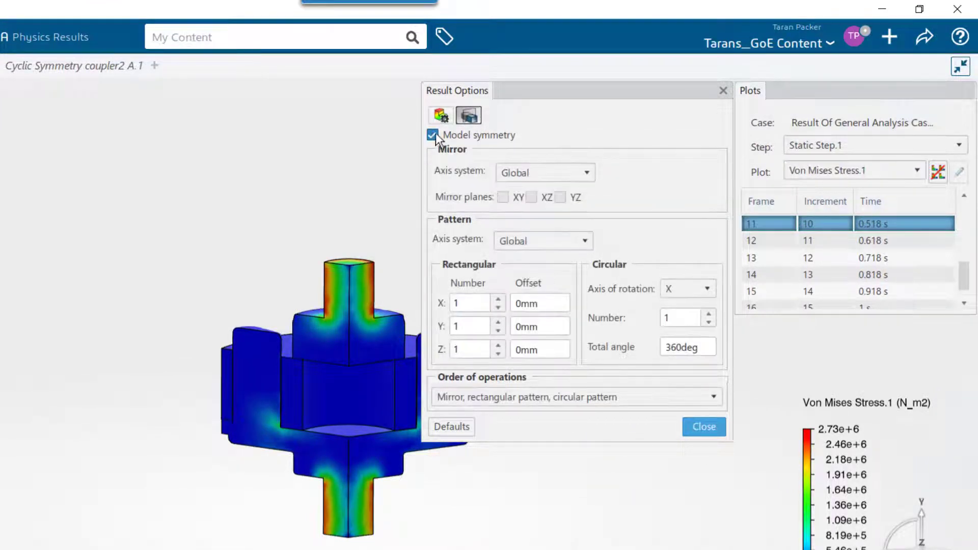
click(691, 289)
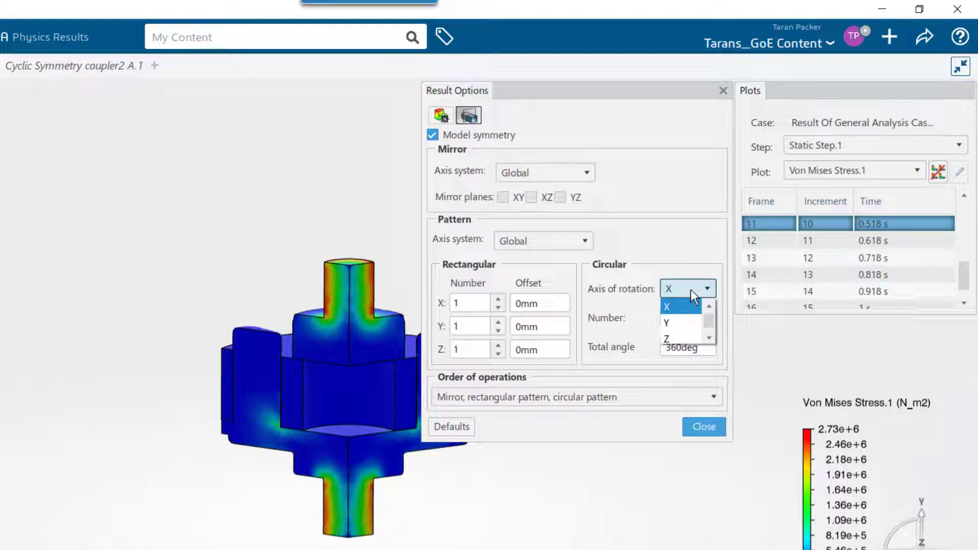
click(677, 321)
double_click(676, 319)
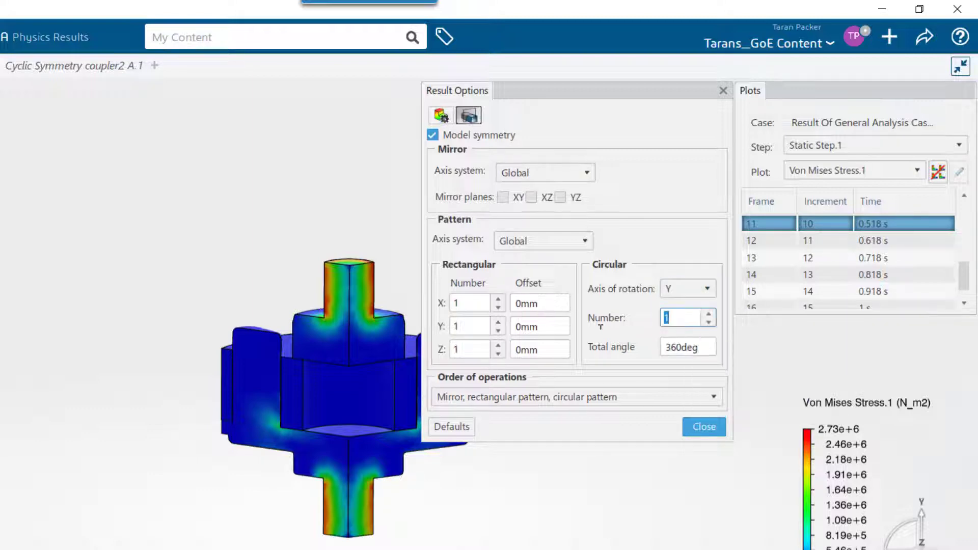
text(3)
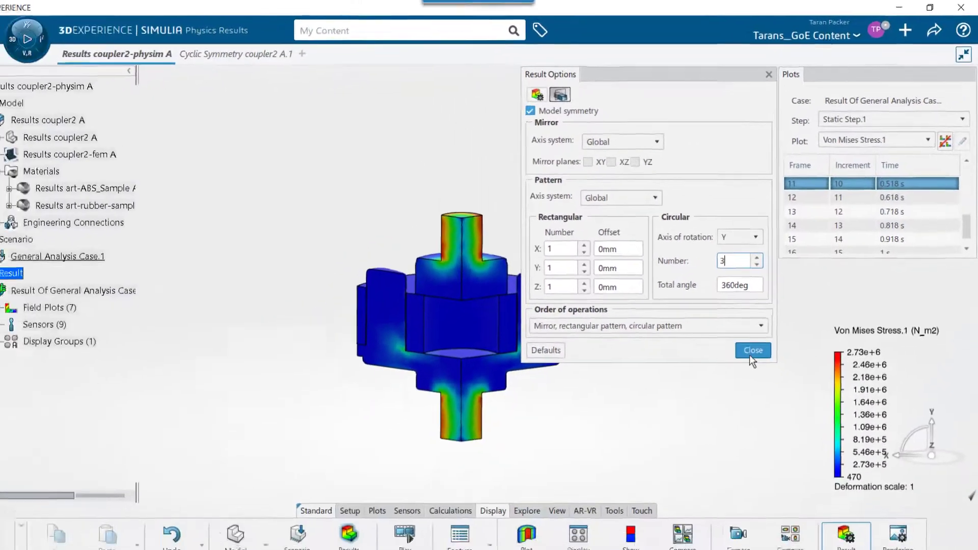
click(704, 427)
Play the Von Mises stress animation and orbit the full coupler to watch it
middle_drag(656, 248, 585, 343)
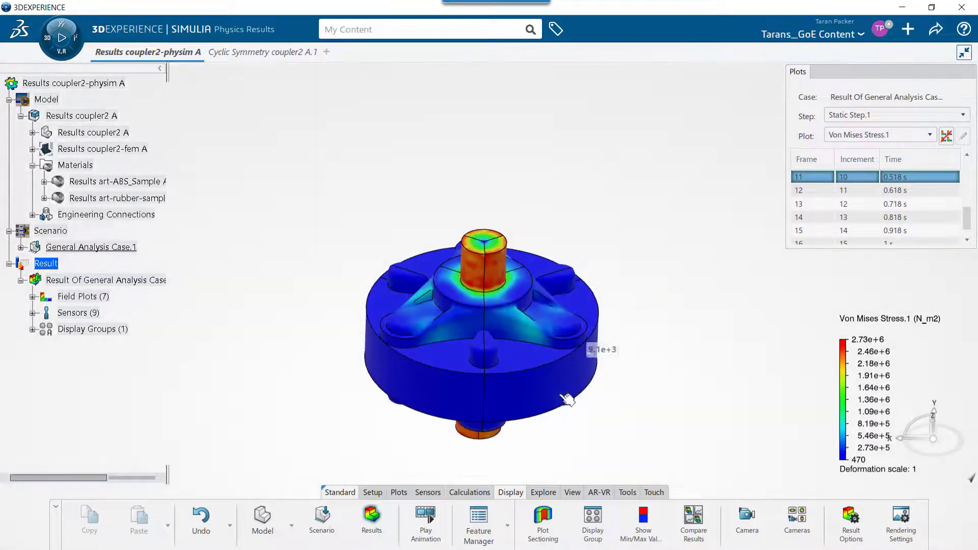
click(421, 530)
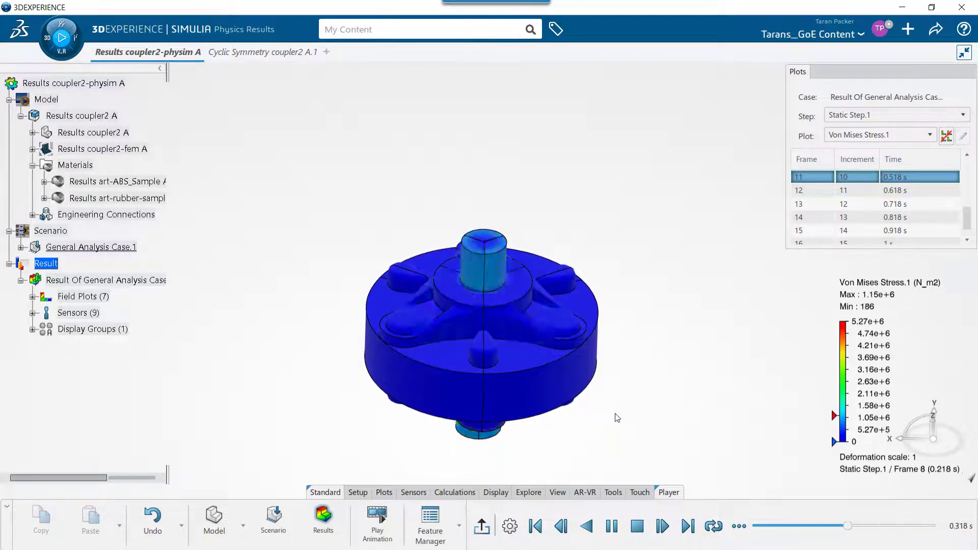
middle_drag(618, 415, 621, 312)
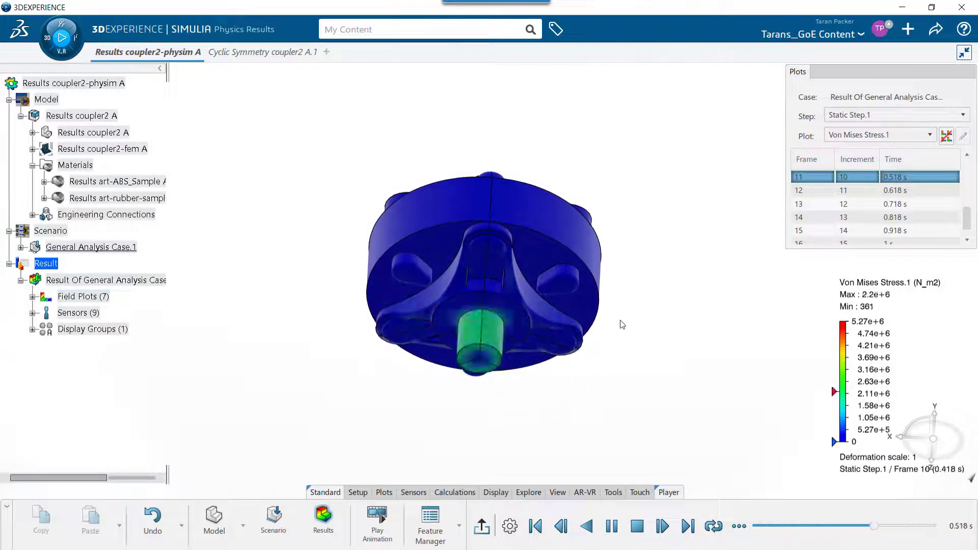
middle_drag(642, 309, 641, 200)
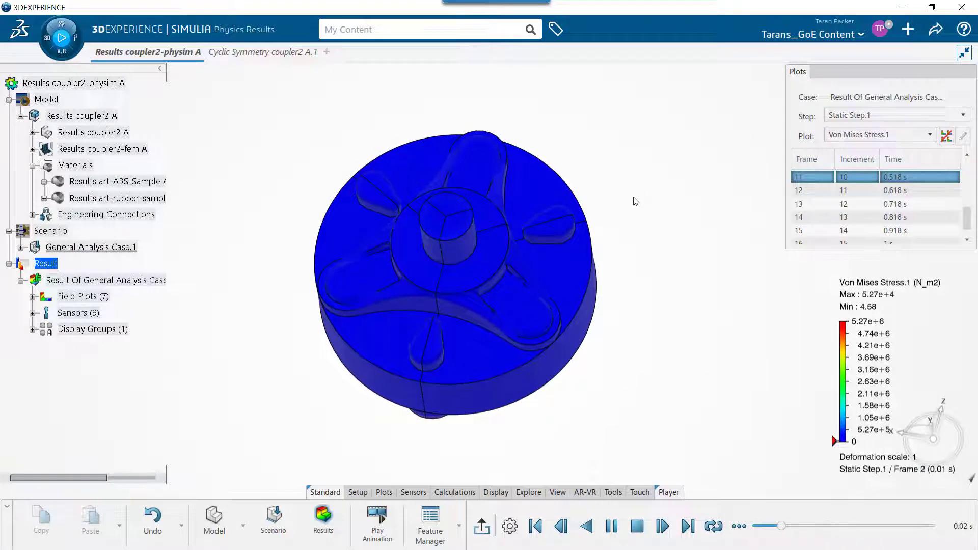